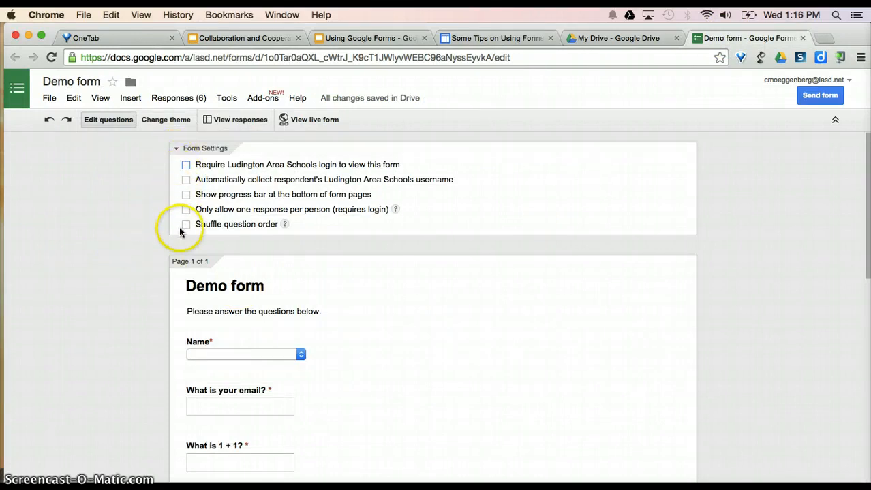
- Review the Name question in the Demo form editor and finish editing it
click(301, 356)
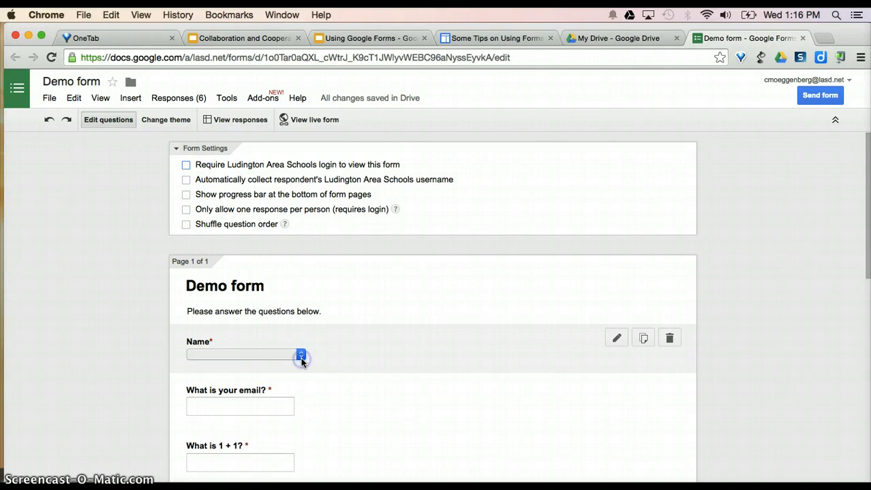
click(106, 364)
scroll(242, 316, down, 3)
scroll(241, 314, down, 10)
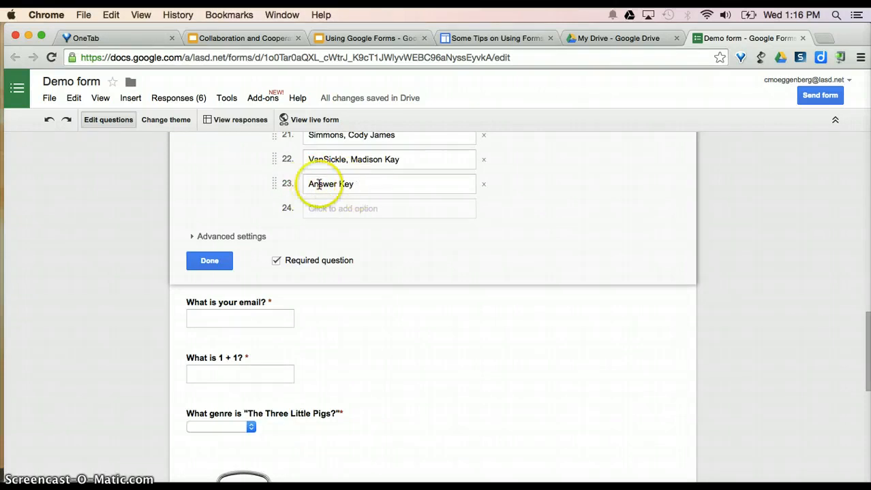
click(204, 262)
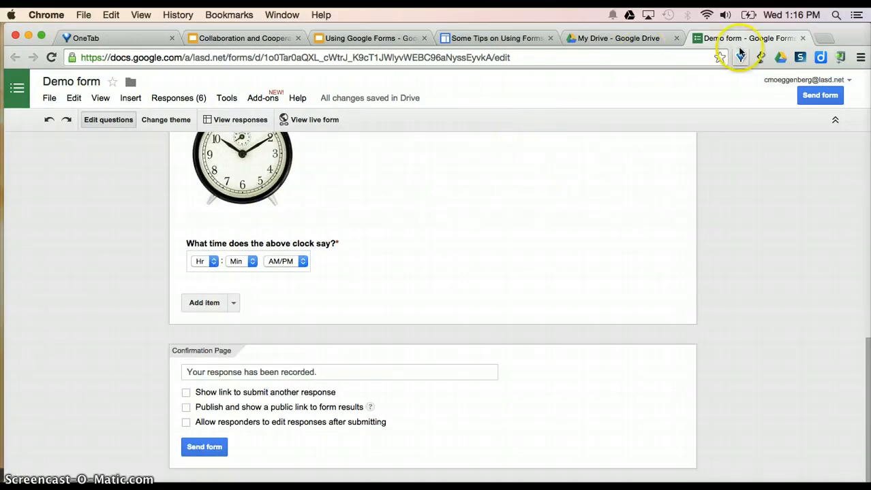
scroll(598, 227, up, 10)
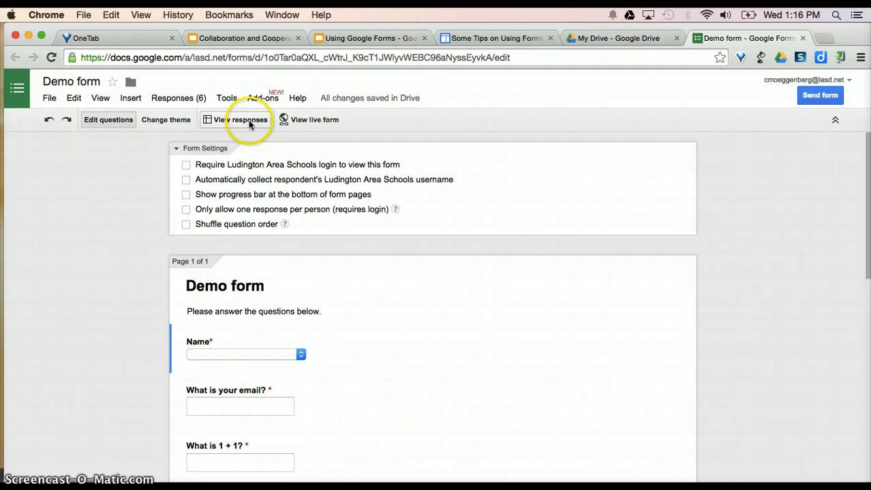
- On the live Demo form, choose Answer Key as the name and fill in the school email
click(305, 121)
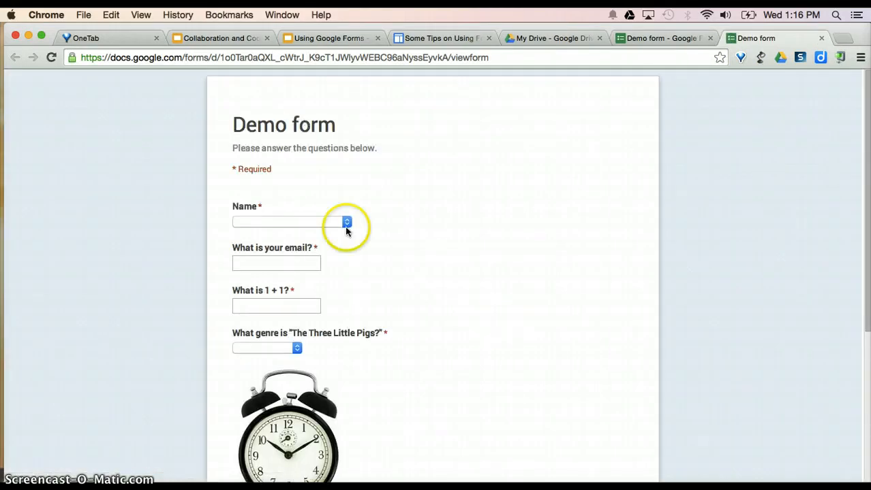
click(346, 226)
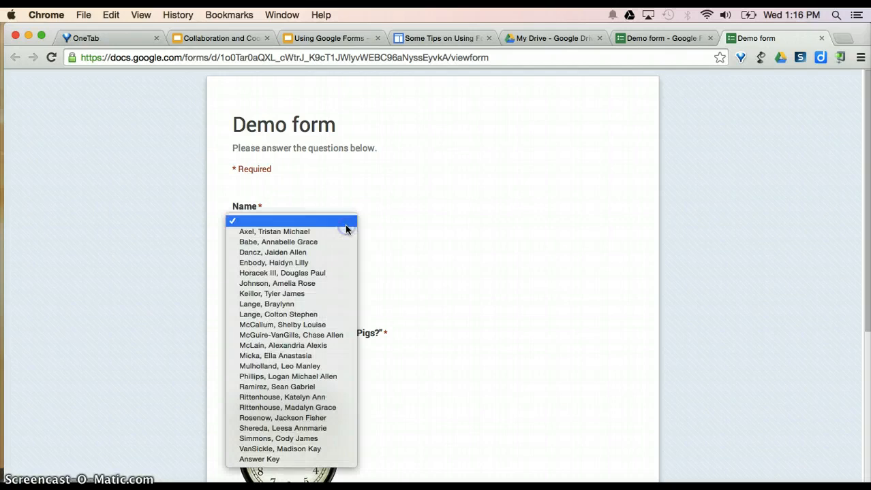
click(292, 459)
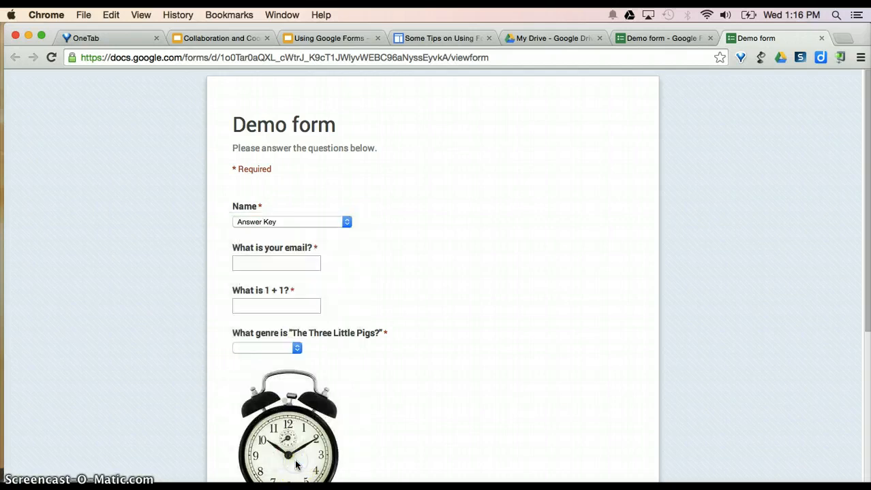
click(285, 262)
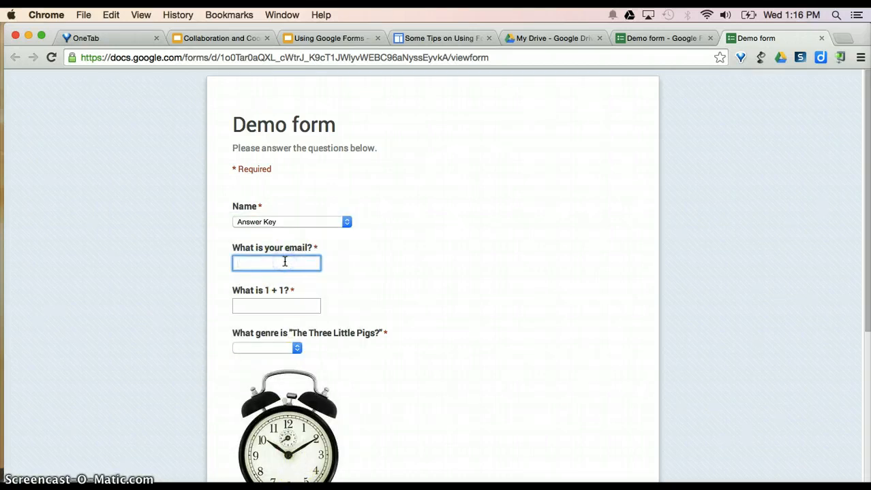
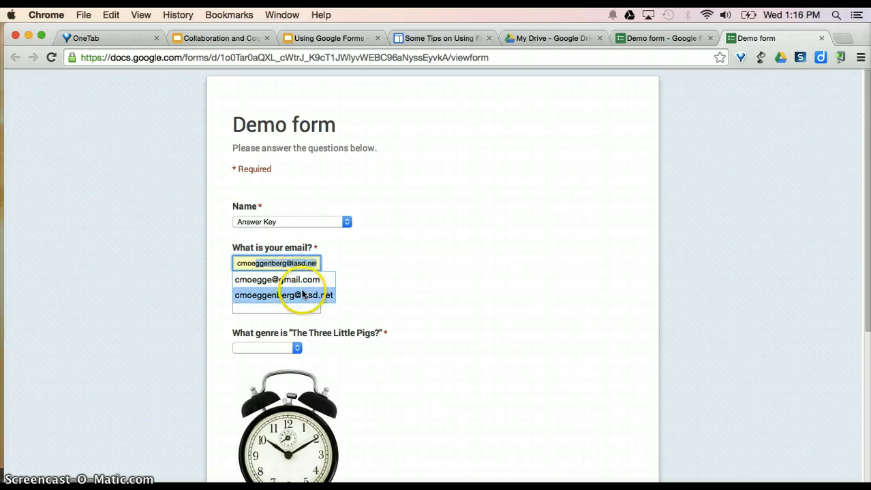
click(297, 295)
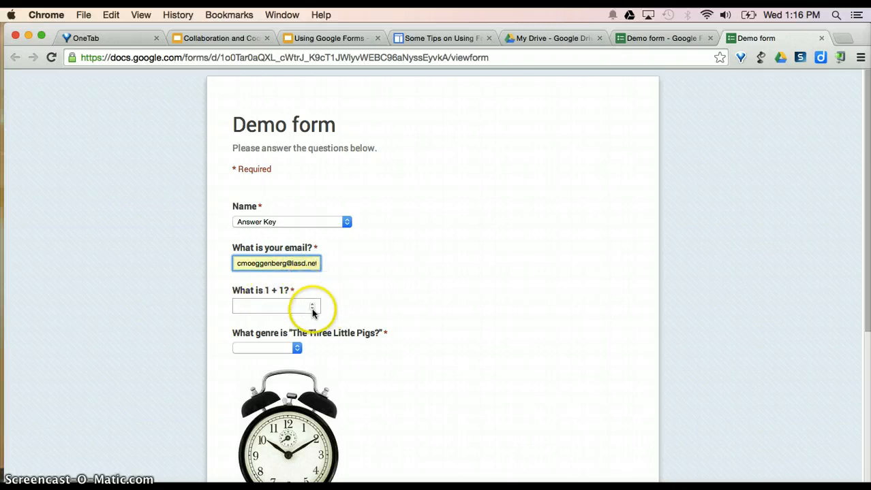
- Answer 2, genre Fable and time 10:10, submit, and close the confirmation page
click(312, 309)
text(-1)
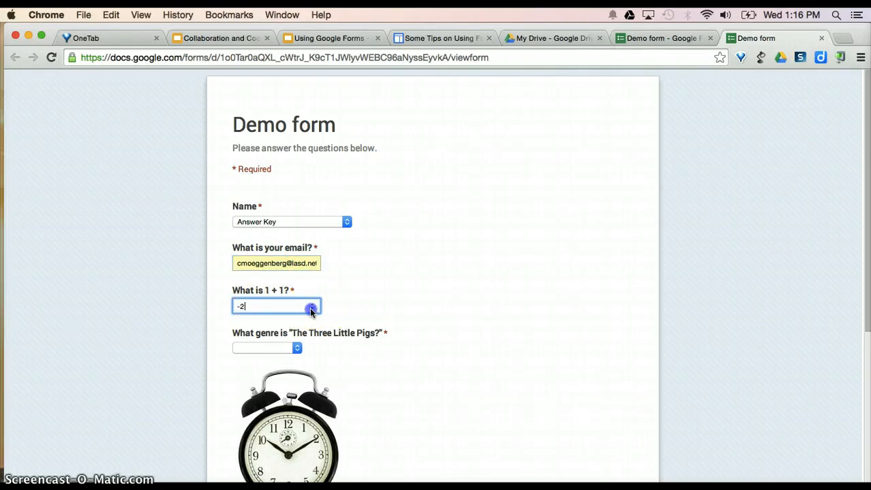
click(312, 310)
scroll(389, 324, down, 3)
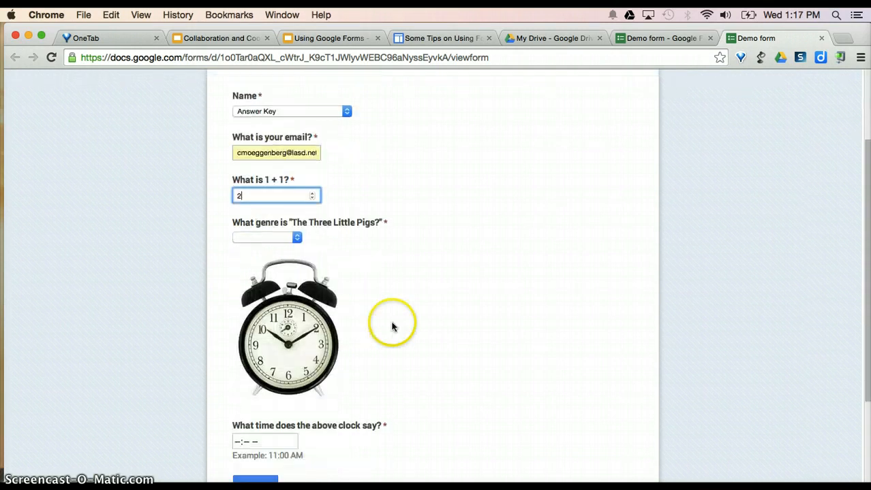
click(296, 237)
click(253, 258)
scroll(369, 399, down, 4)
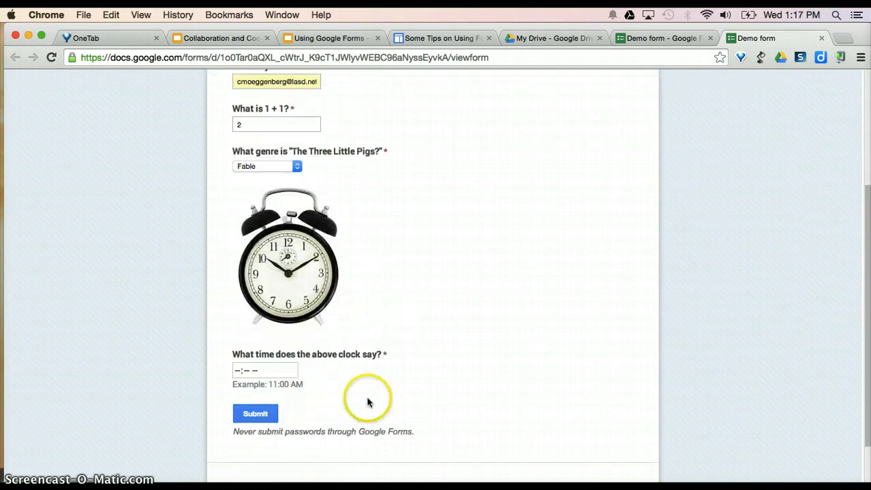
click(240, 314)
text(10:)
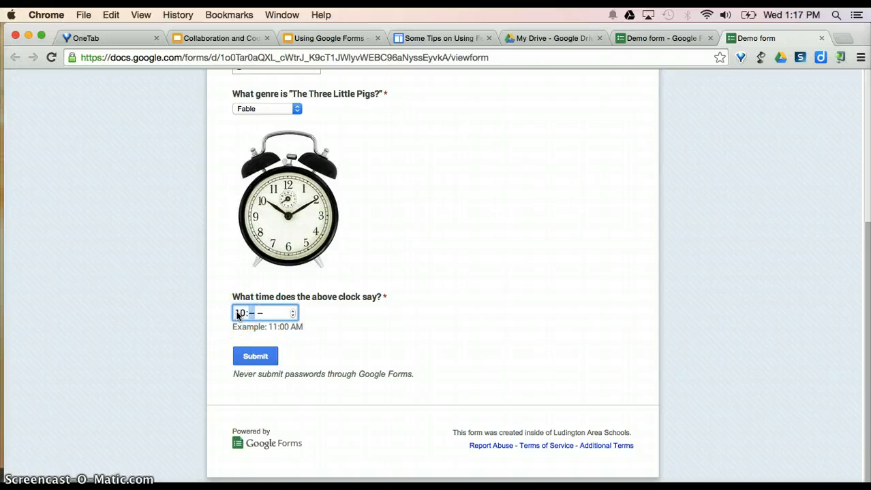
text(10)
click(255, 356)
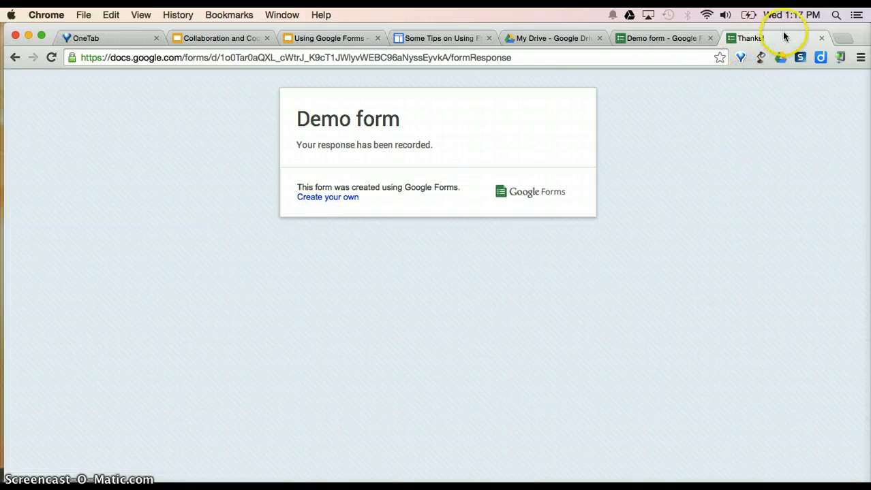
click(822, 38)
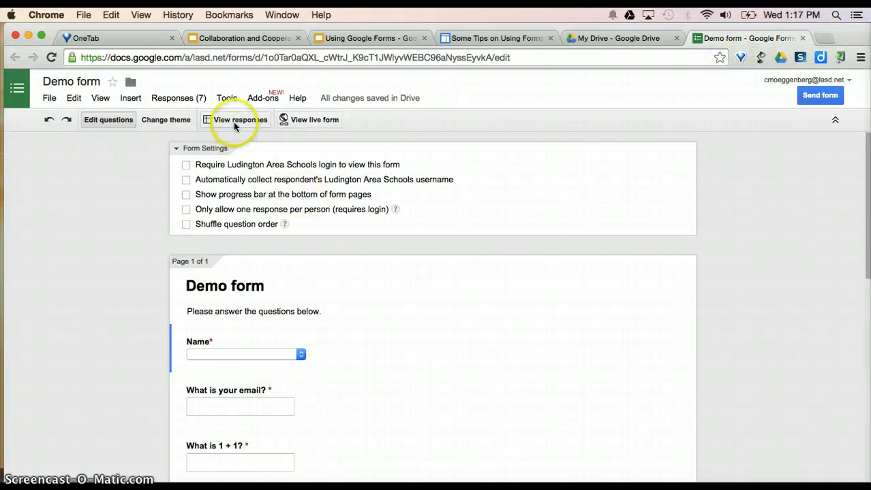
- Open the Demo form (Responses) spreadsheet from the Responses (7) view-responses option
click(186, 101)
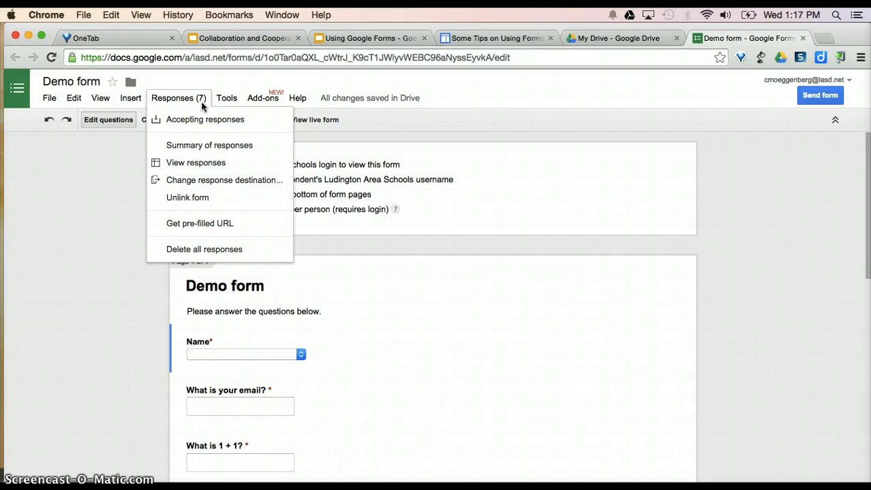
click(192, 164)
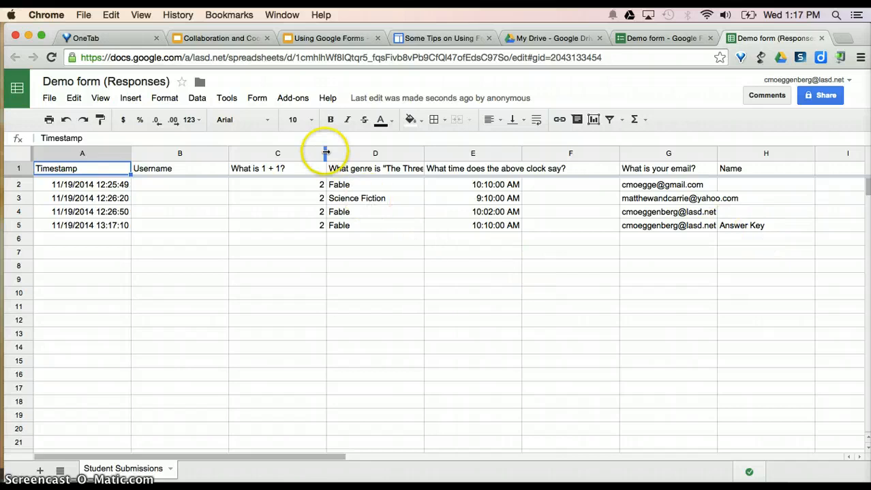
- Launch Flubaroo's Grade Assignment from the Add-ons menu
click(292, 99)
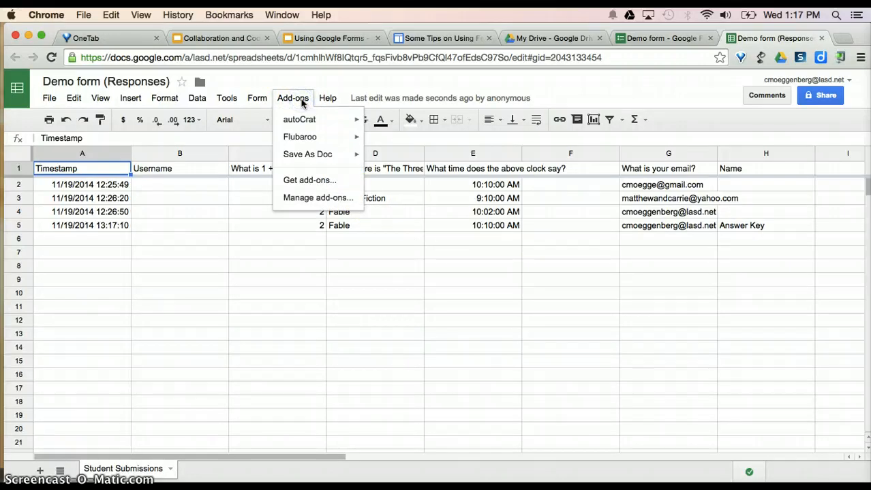
click(308, 138)
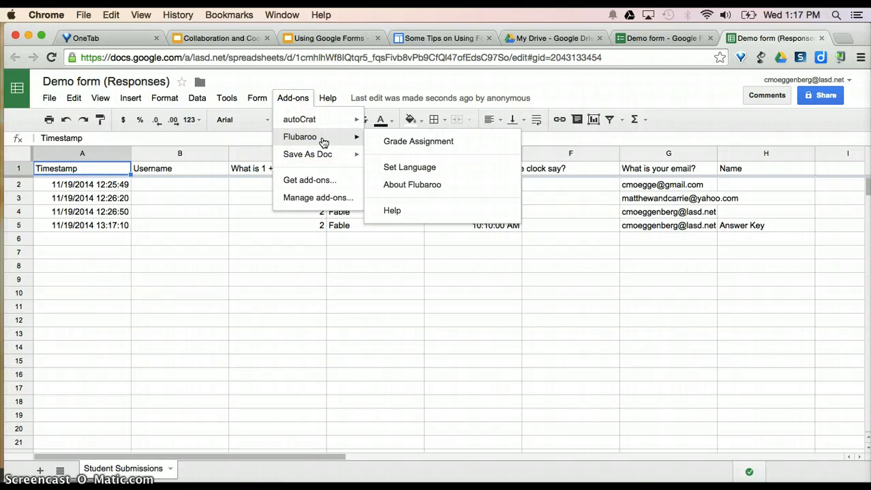
click(320, 181)
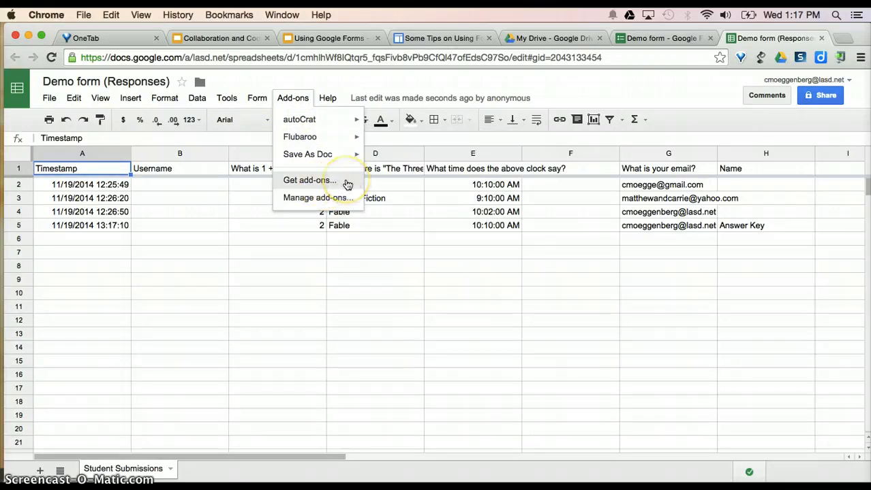
mouse_move(322, 143)
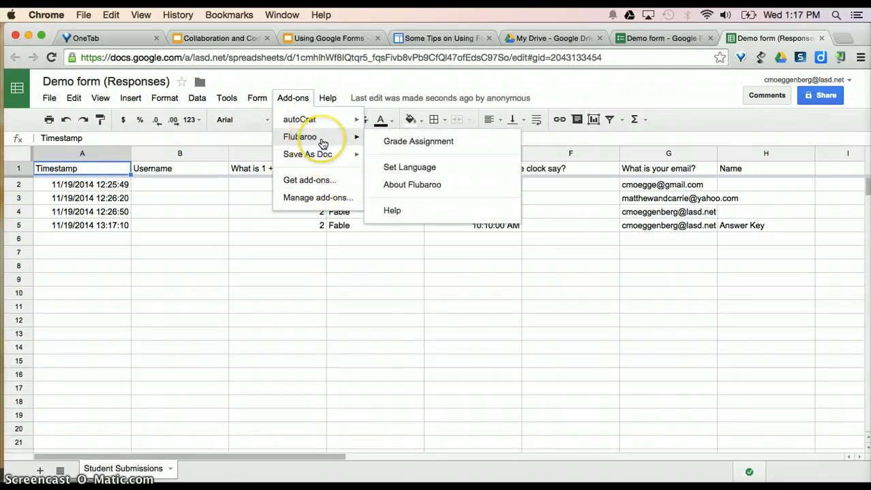
click(414, 145)
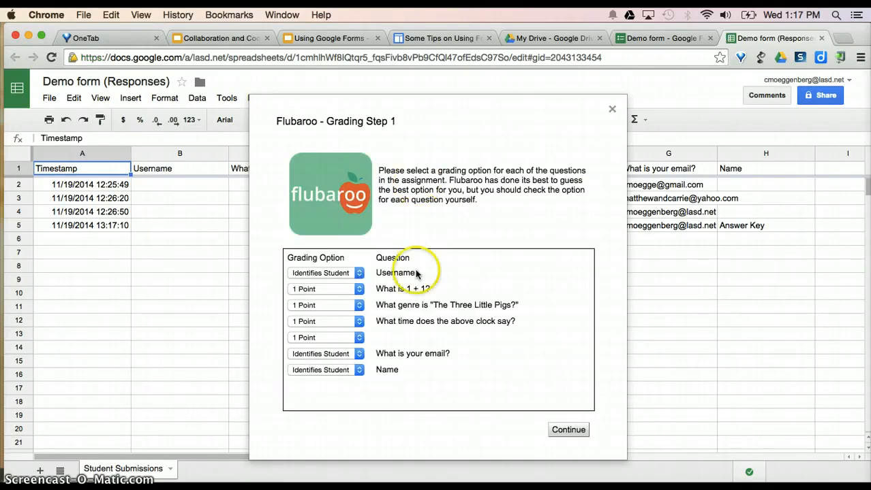
- Set Username and the fifth item to Skip Grading, keep the other questions at 1 Point, and continue
click(359, 274)
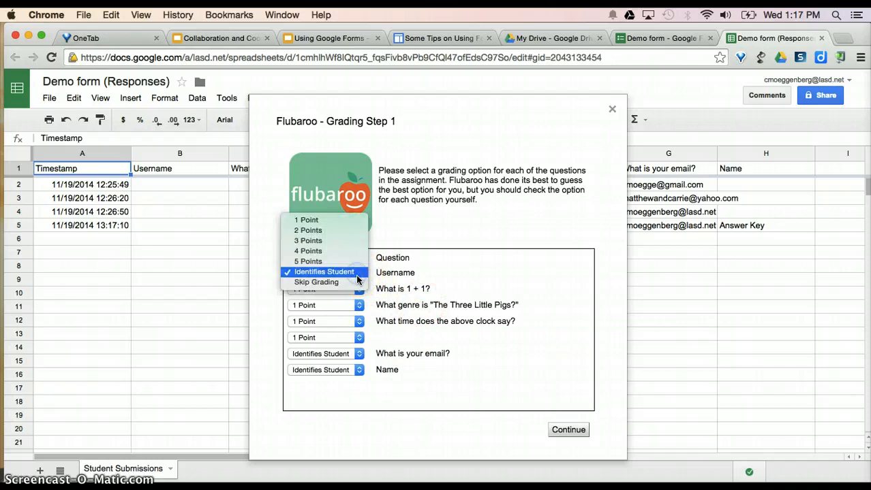
click(344, 283)
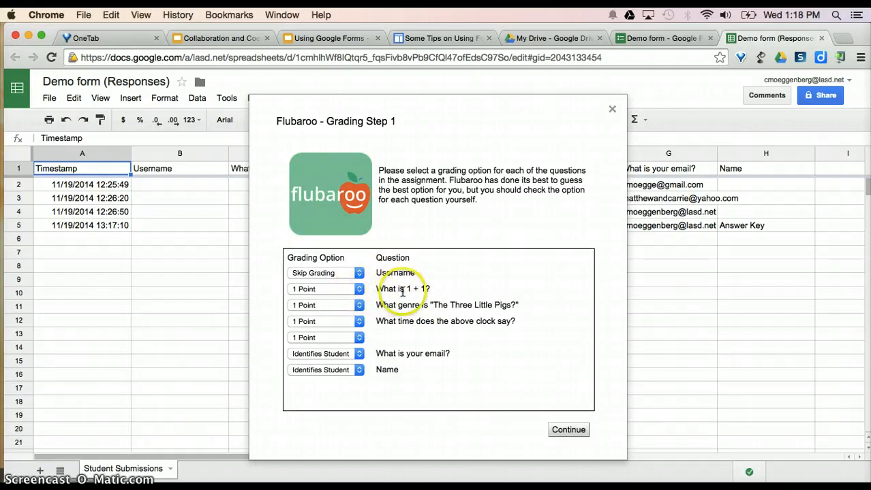
click(359, 293)
click(359, 291)
click(359, 307)
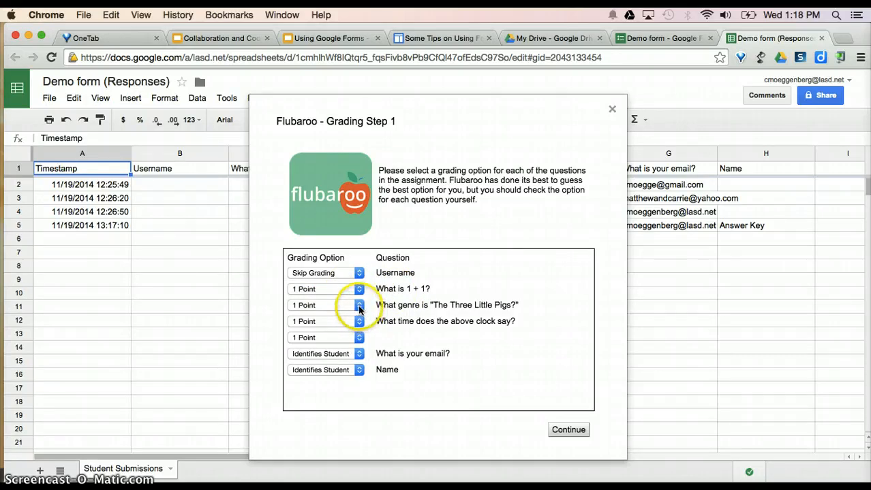
click(359, 307)
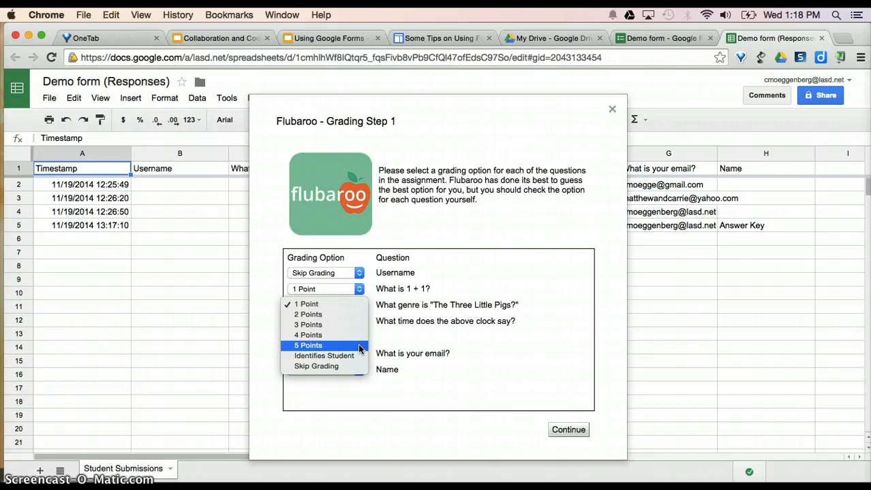
click(345, 371)
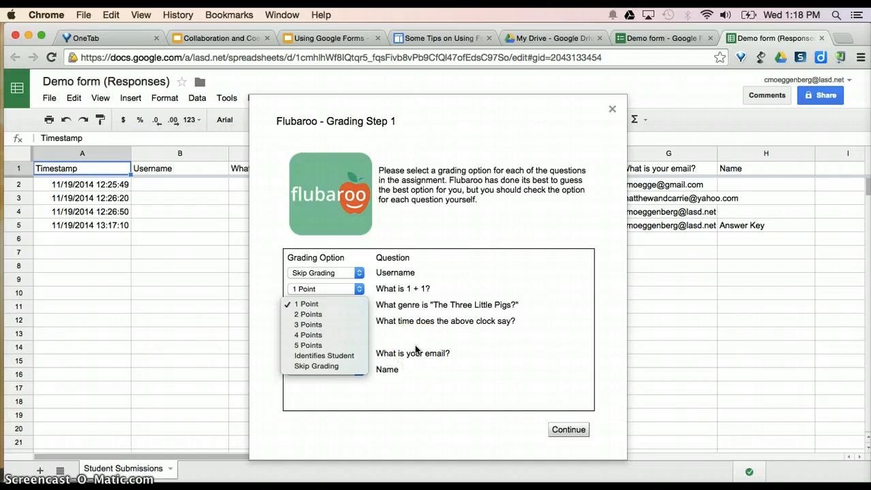
click(415, 347)
click(359, 338)
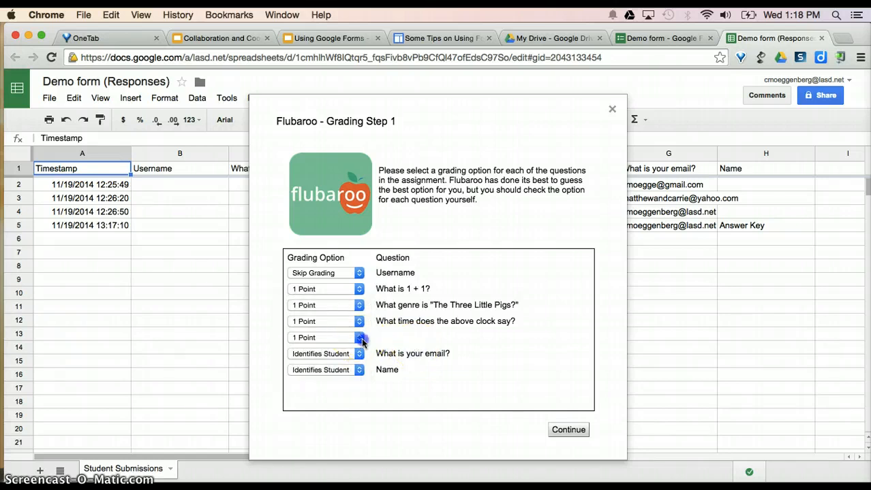
click(332, 399)
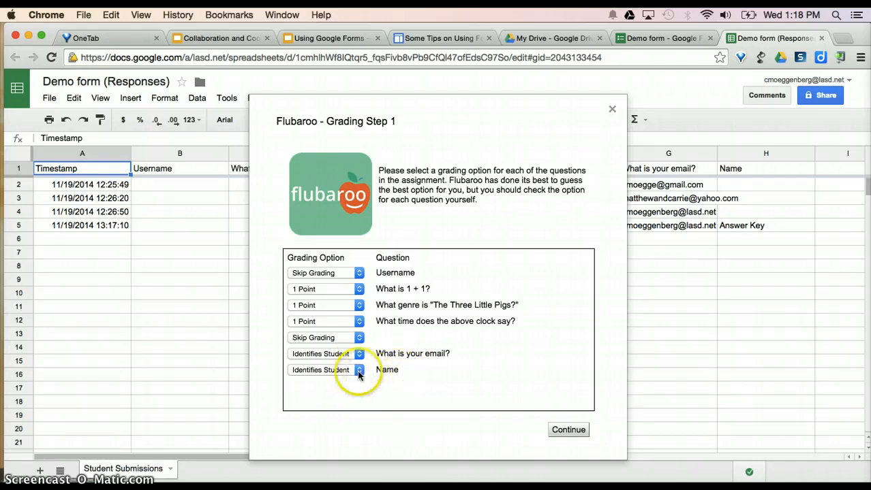
click(570, 431)
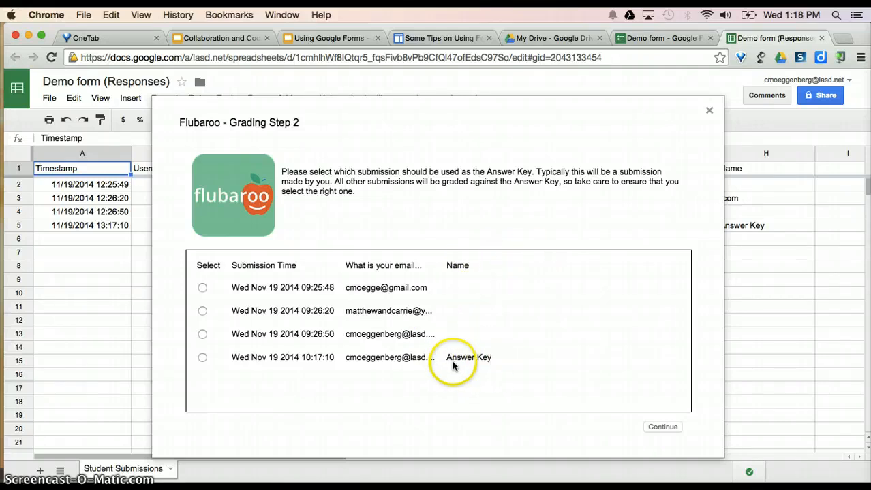
- Use the Answer Key submission as the key and run the grading
click(203, 358)
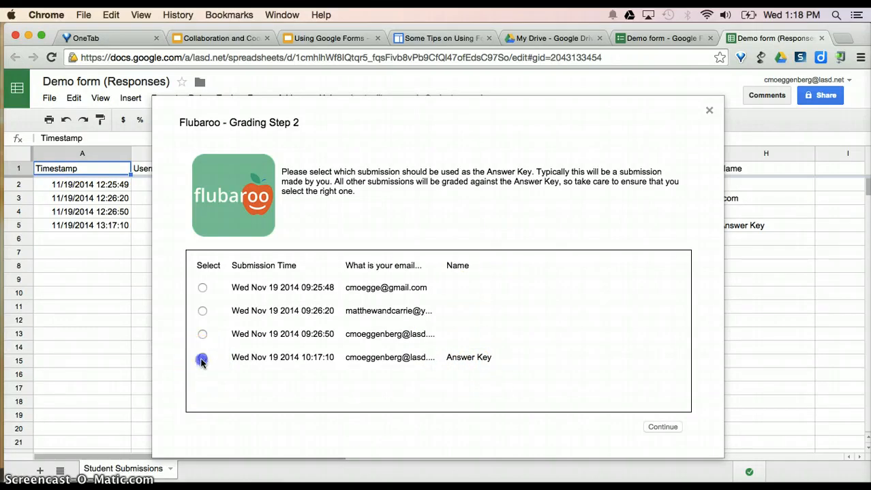
click(660, 429)
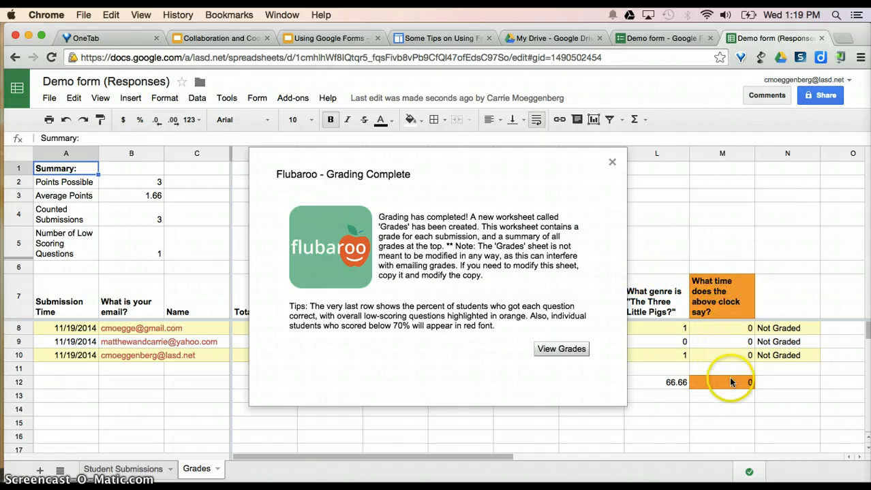
- View the Grades sheet scores (2, 1 and 2 points) and bring up the Flubaroo add-on menu
click(568, 353)
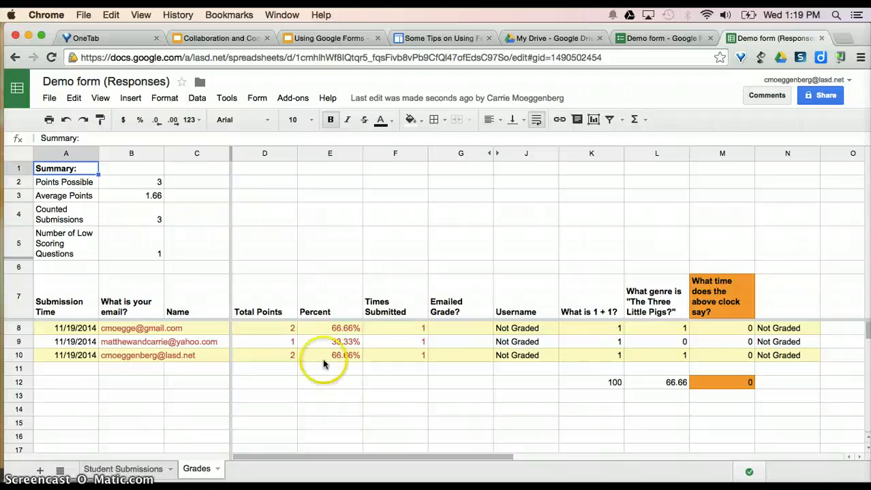
click(292, 100)
mouse_move(304, 144)
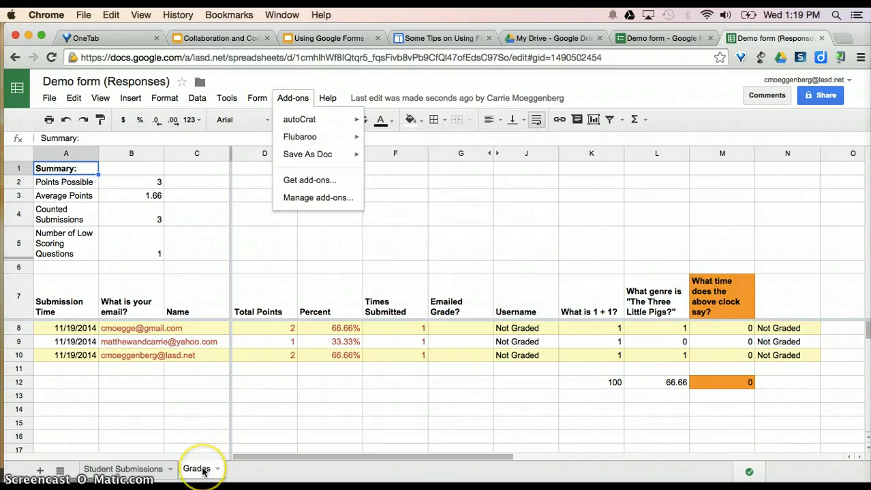
mouse_move(350, 146)
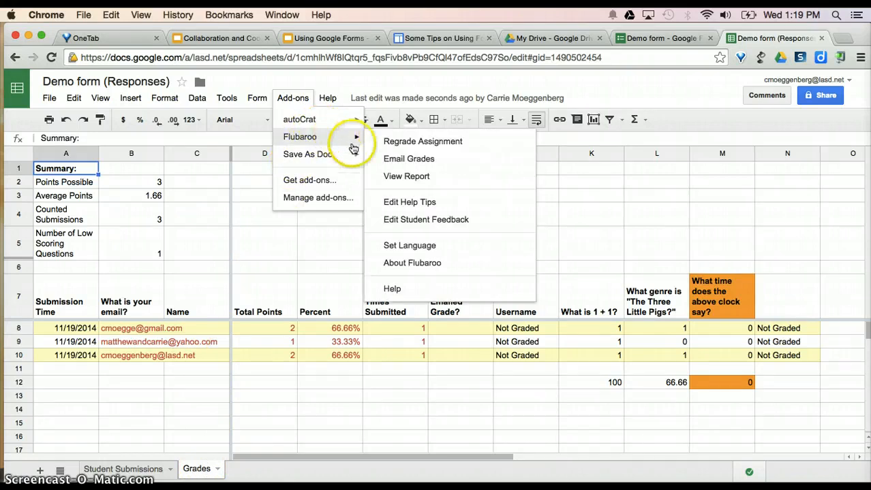
- Email grades including question scores, the answer key and the message 'Great Job!'
click(465, 162)
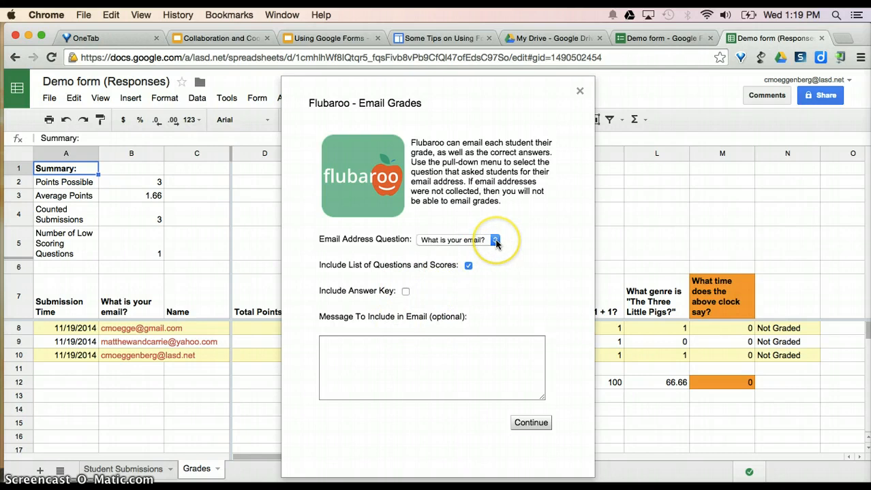
click(477, 243)
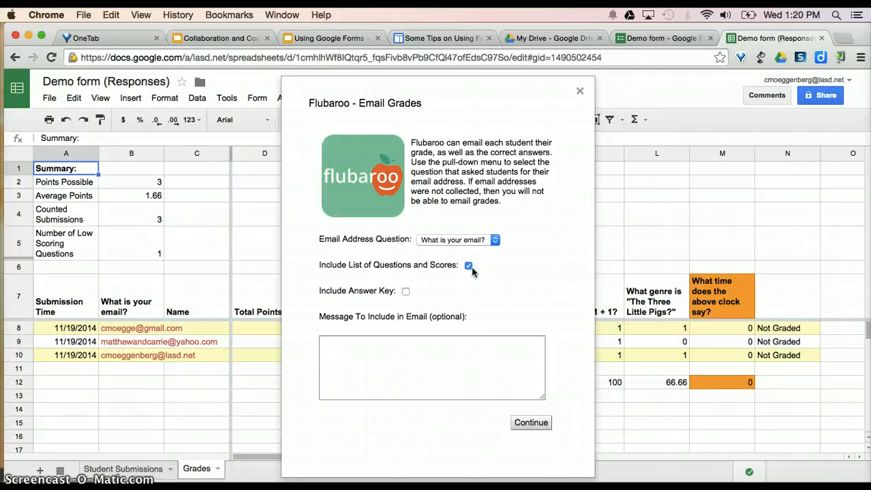
click(405, 293)
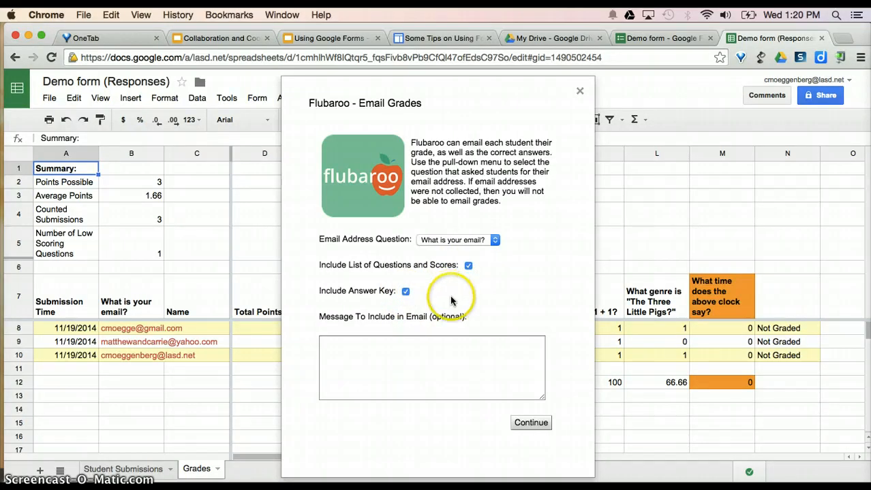
click(438, 346)
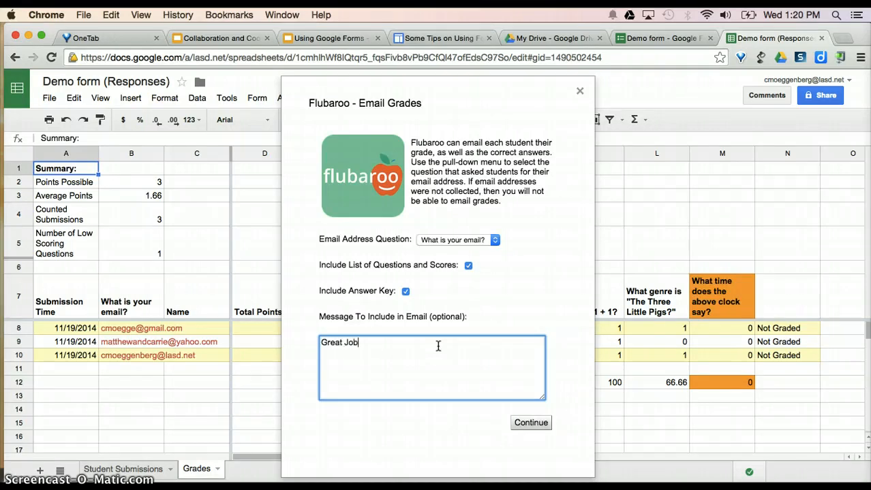
click(532, 425)
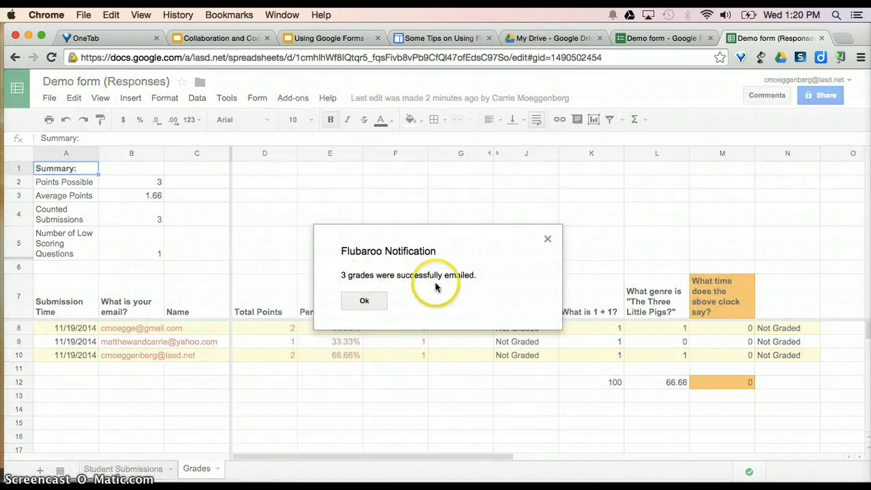
- Acknowledge the notice that 3 grades were successfully emailed
click(364, 301)
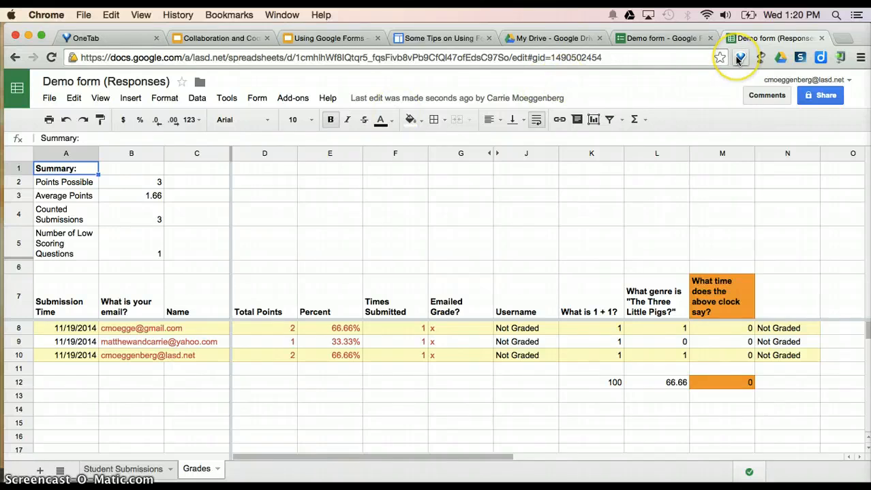
- Open Gmail in a new tab and open the received grade email
click(843, 39)
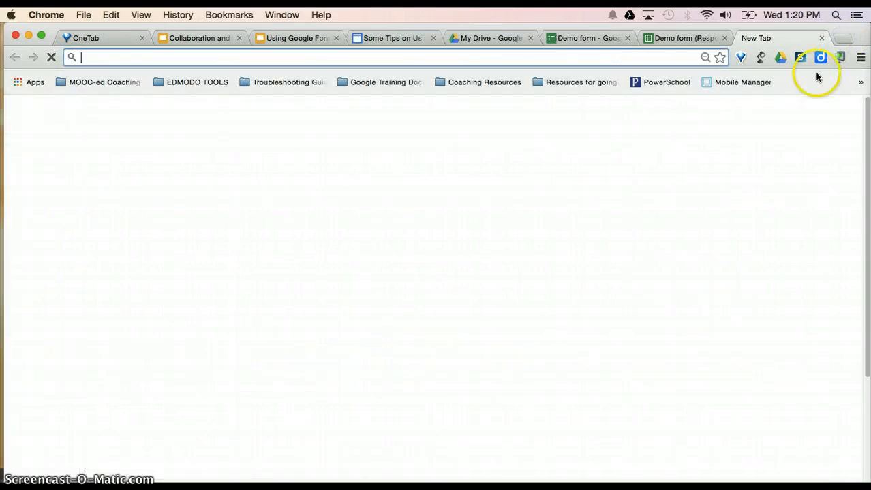
click(648, 123)
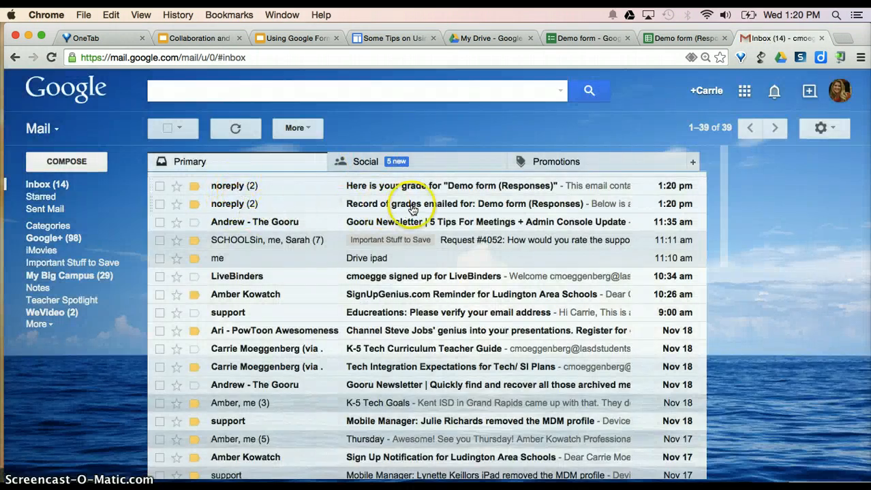
click(429, 188)
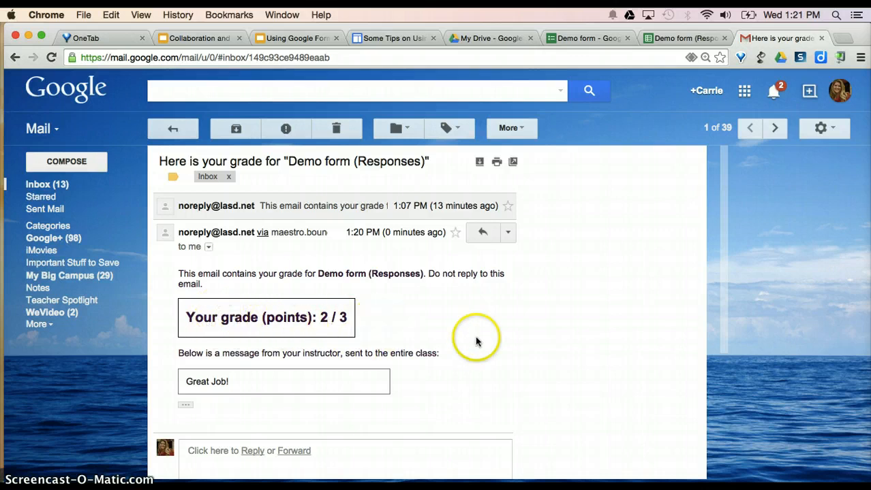
scroll(476, 341, down, 3)
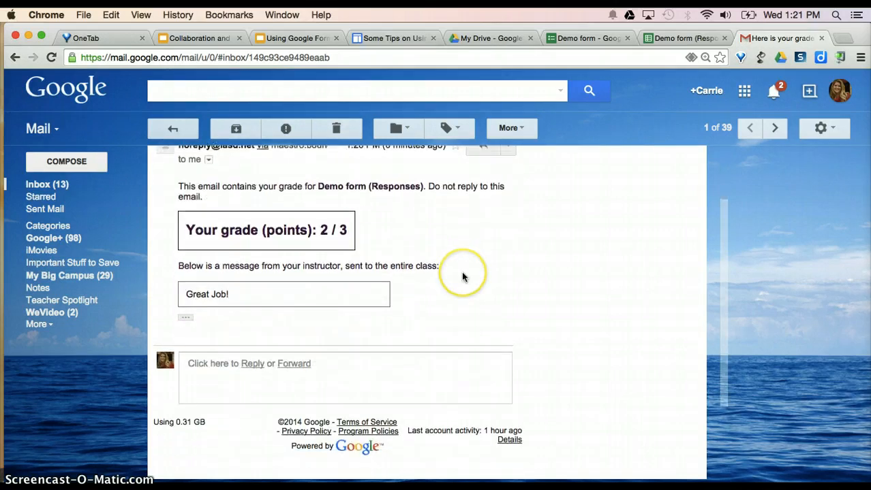
scroll(462, 277, down, 2)
scroll(461, 277, up, 3)
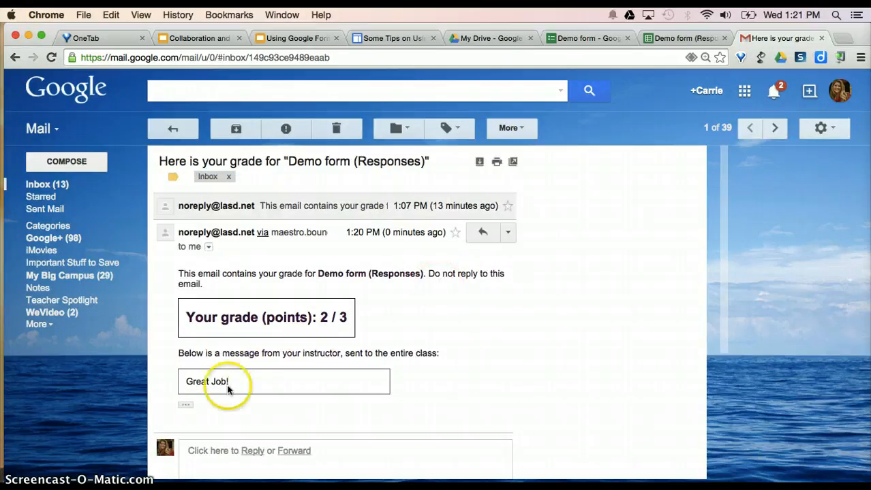
- Expand the trimmed content and review each question's Correct, Incorrect or Not Graded feedback
click(184, 412)
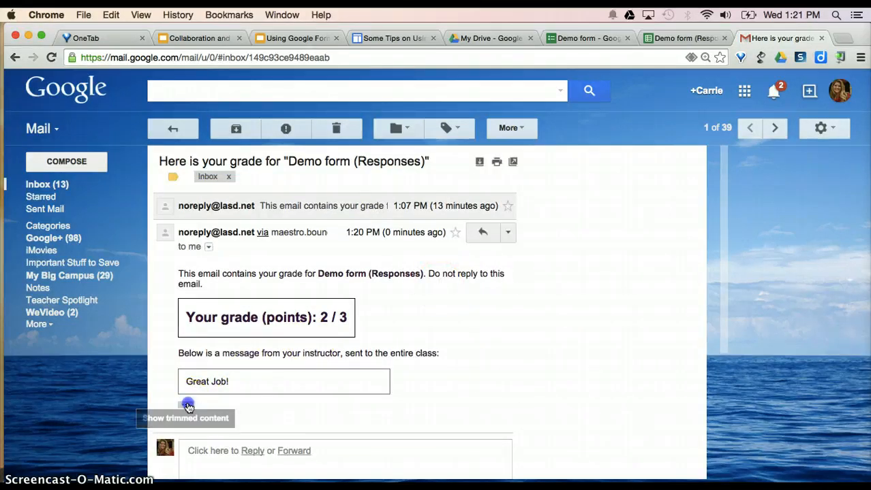
scroll(516, 354, down, 5)
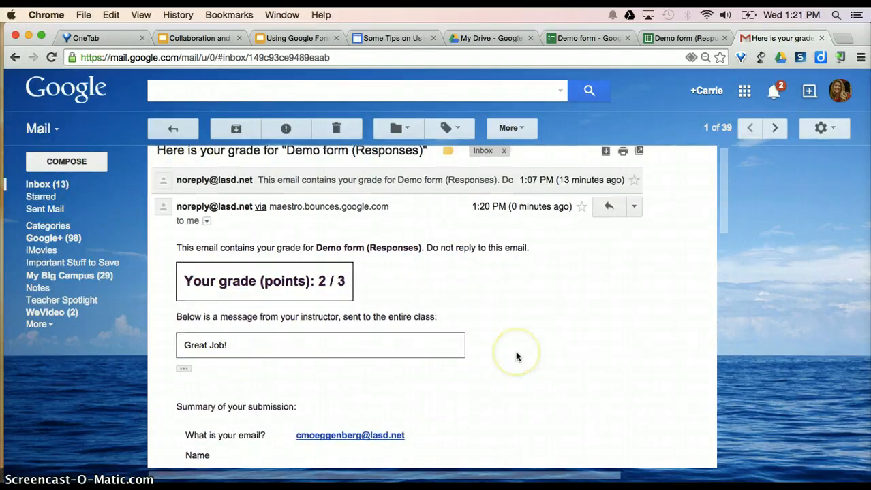
scroll(516, 355, down, 4)
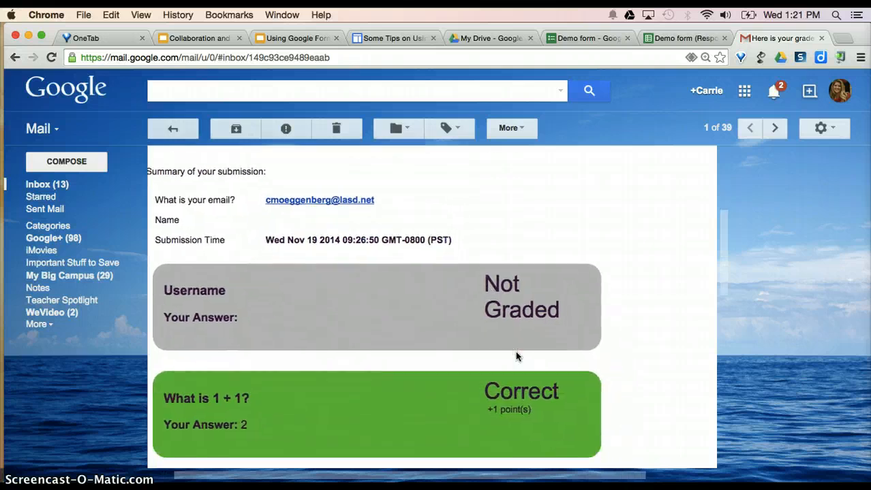
scroll(517, 356, down, 2)
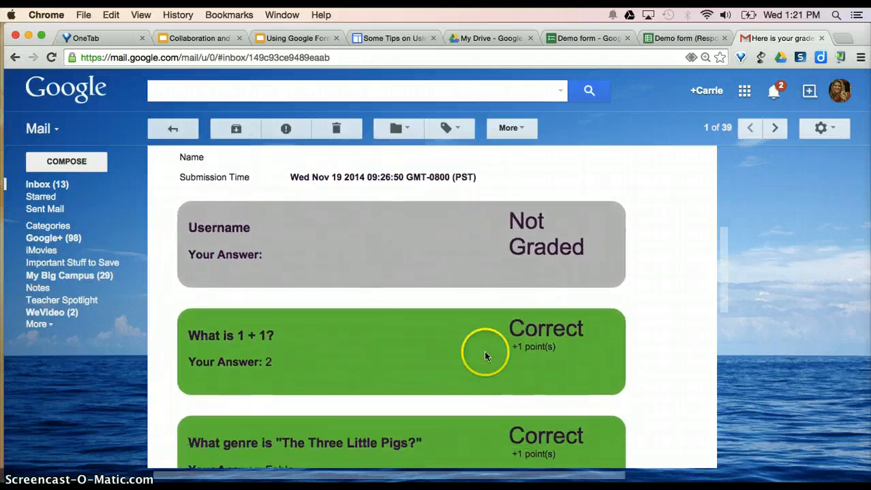
scroll(450, 341, down, 6)
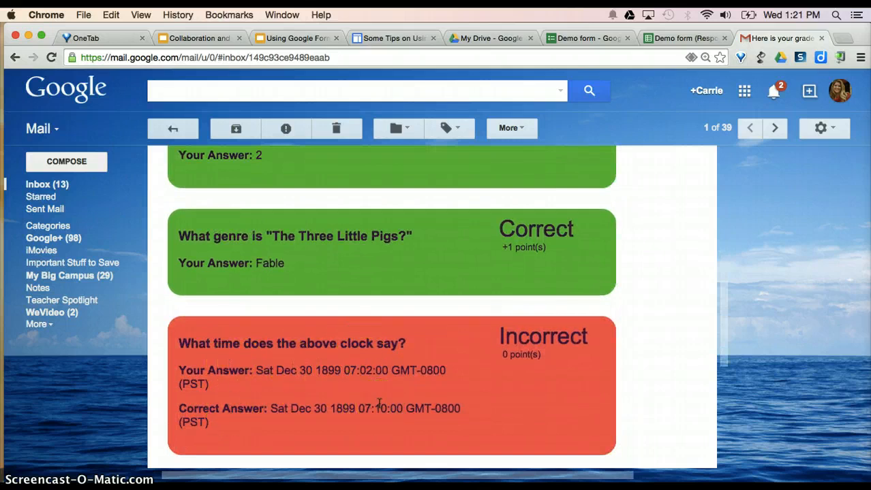
scroll(379, 404, down, 6)
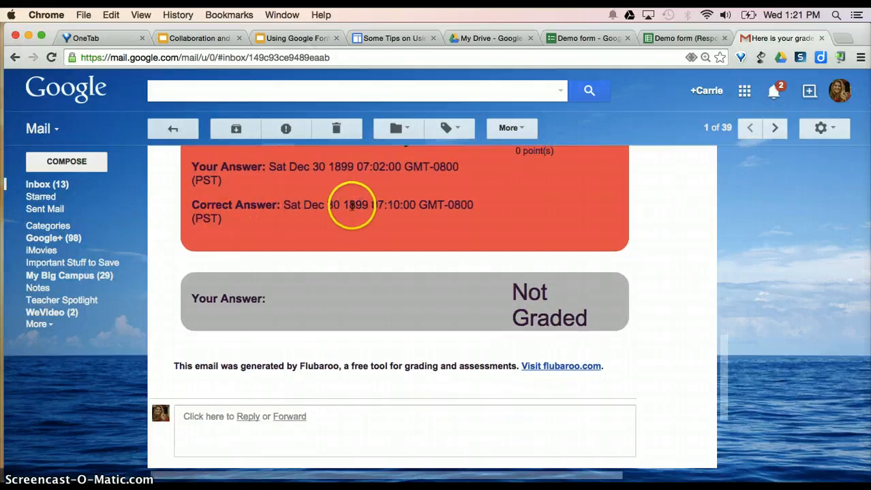
scroll(383, 213, up, 10)
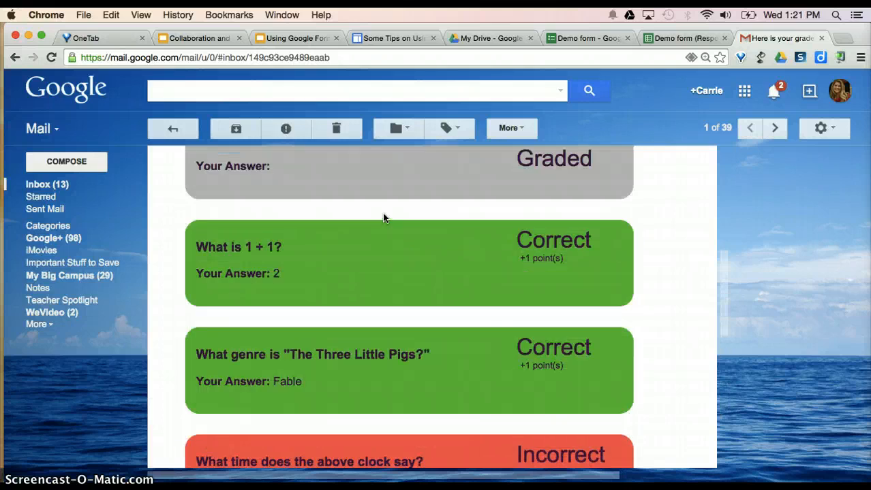
scroll(383, 213, up, 10)
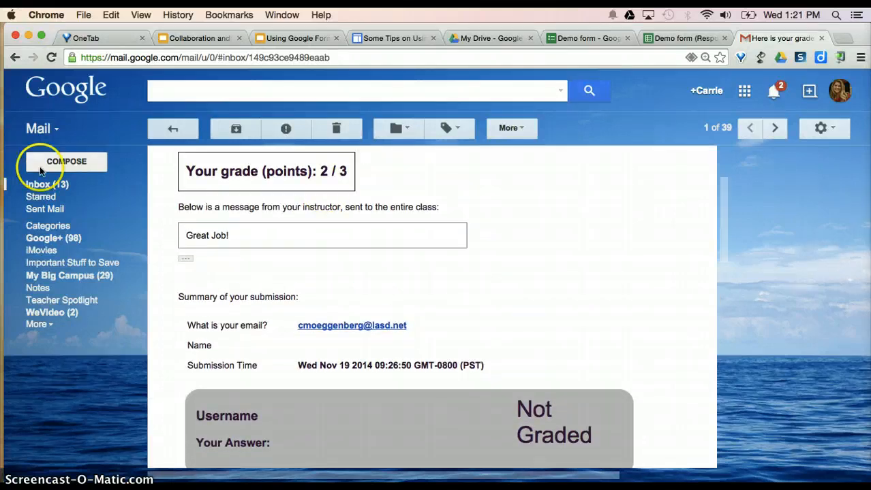
click(41, 185)
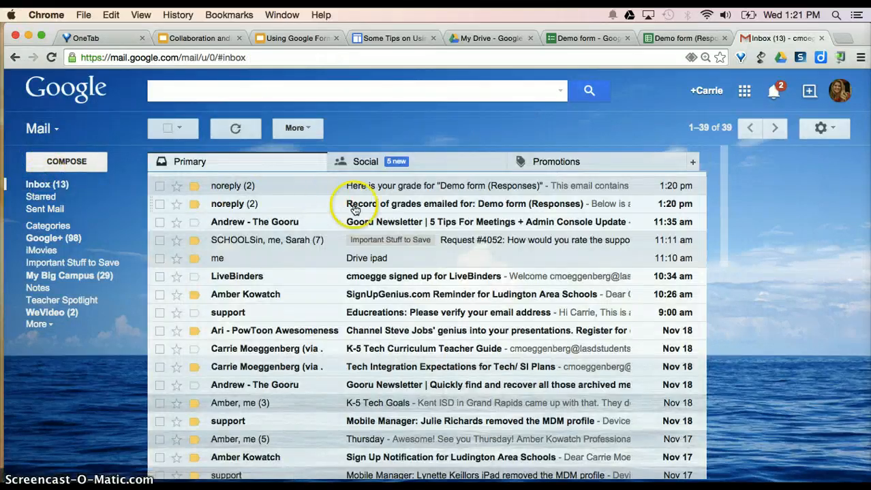
- Expand the Record of grades emailed summary (3 emails, 1.66 average), then close Gmail
click(395, 205)
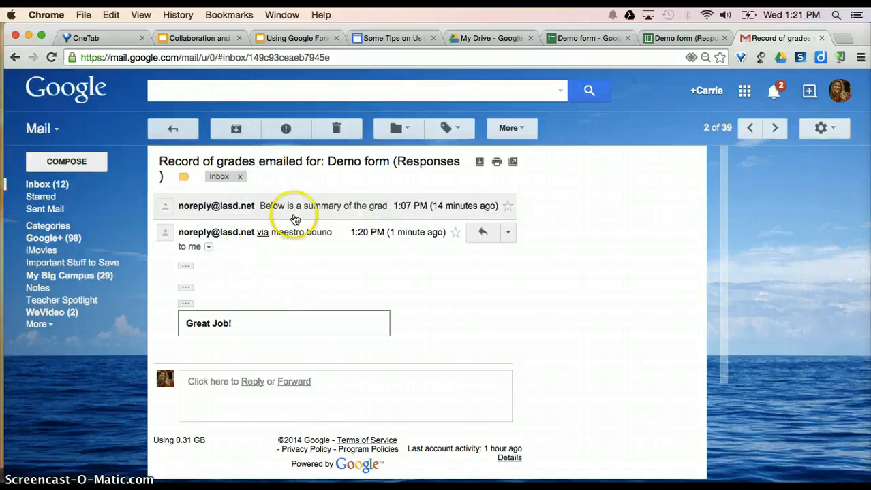
click(185, 267)
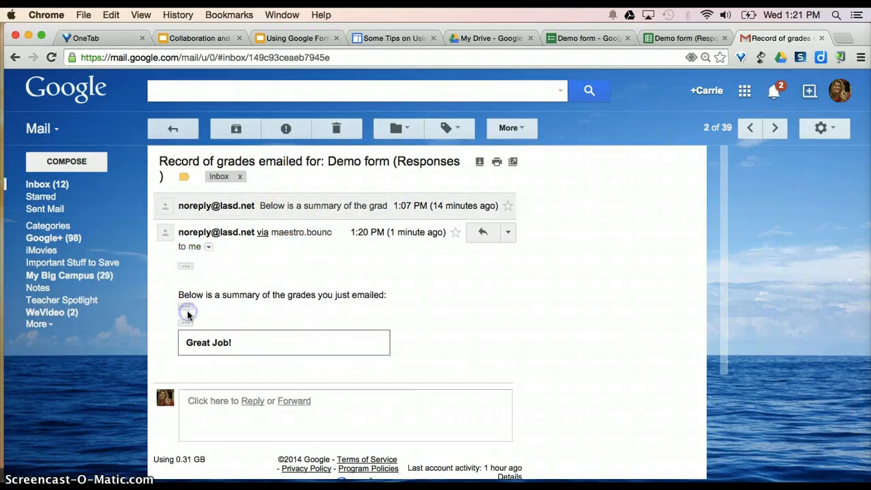
click(188, 310)
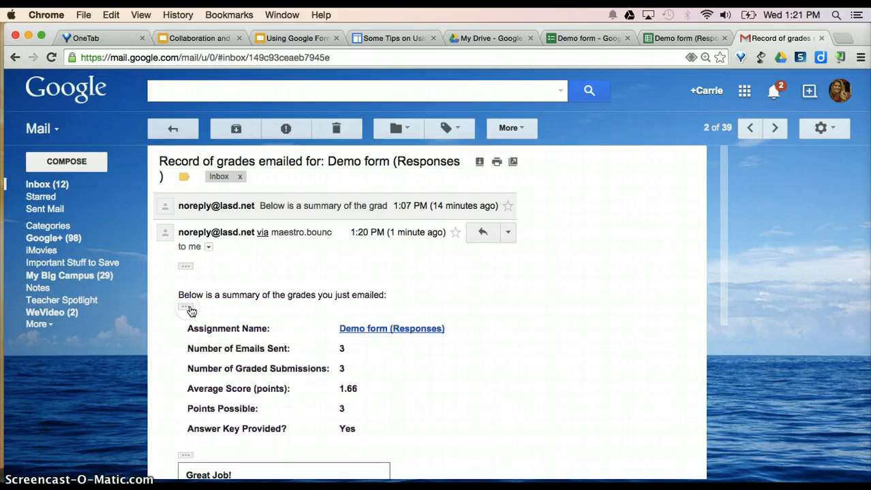
click(186, 267)
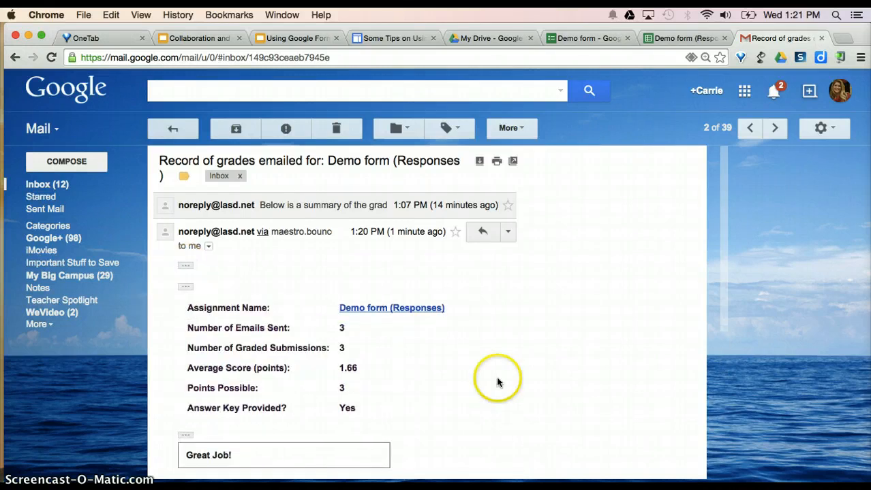
scroll(497, 379, down, 4)
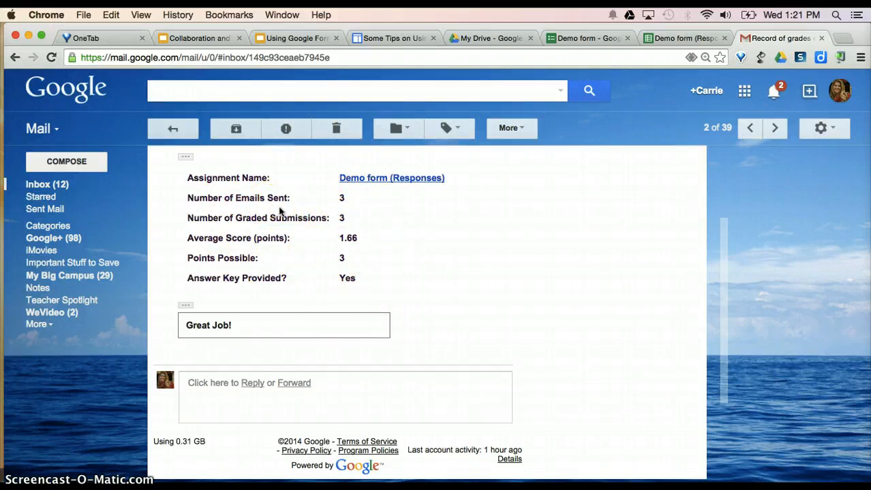
click(821, 39)
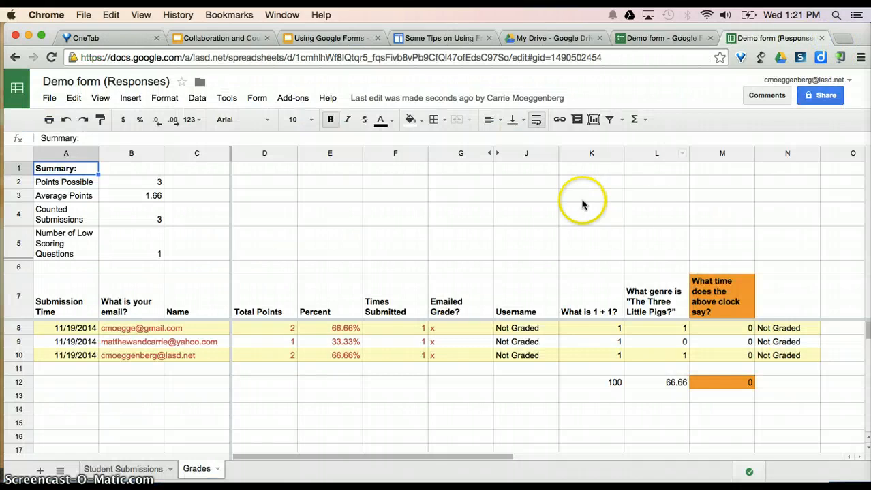
click(291, 101)
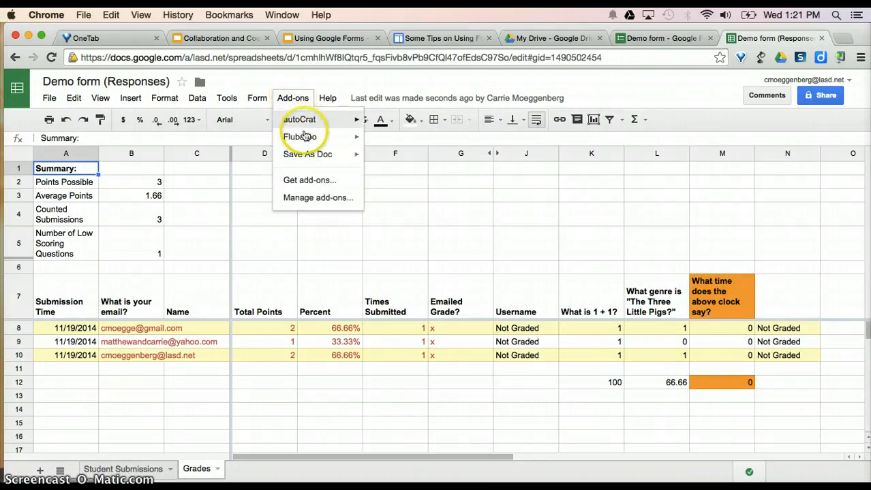
mouse_move(349, 139)
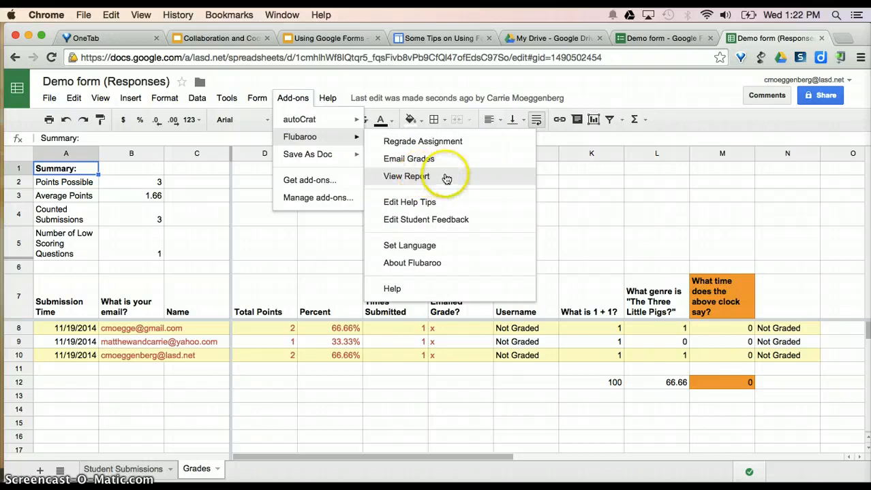
click(407, 176)
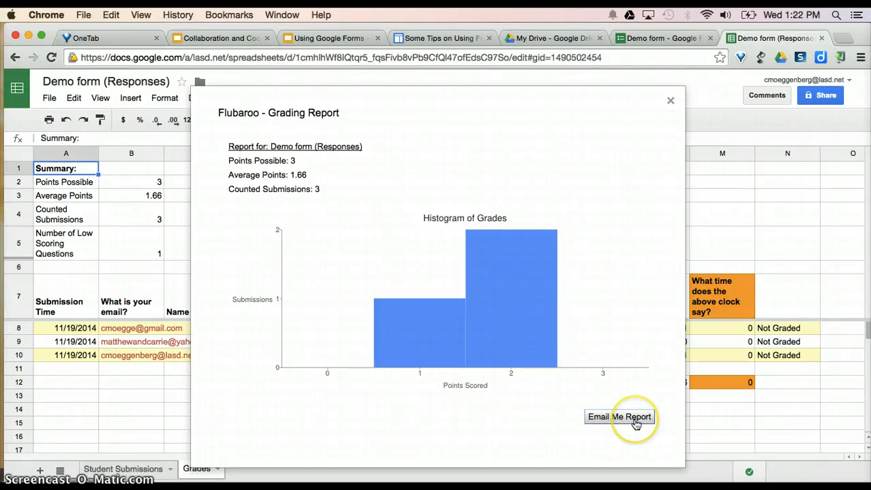
click(671, 101)
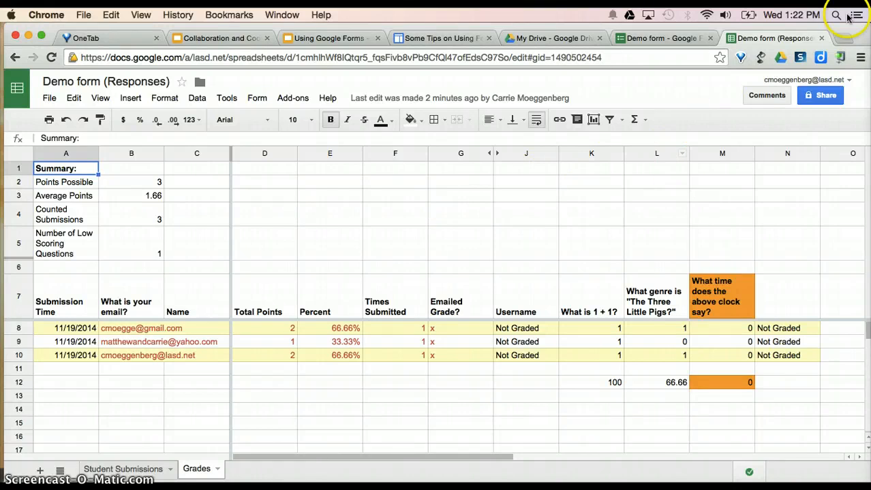
- Run a Google search for 'flubaroo' in a new Chrome tab
click(844, 39)
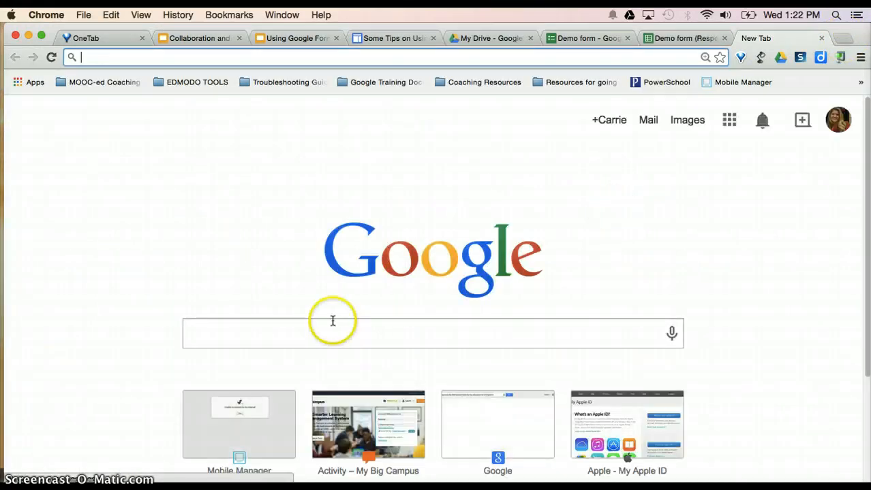
click(303, 331)
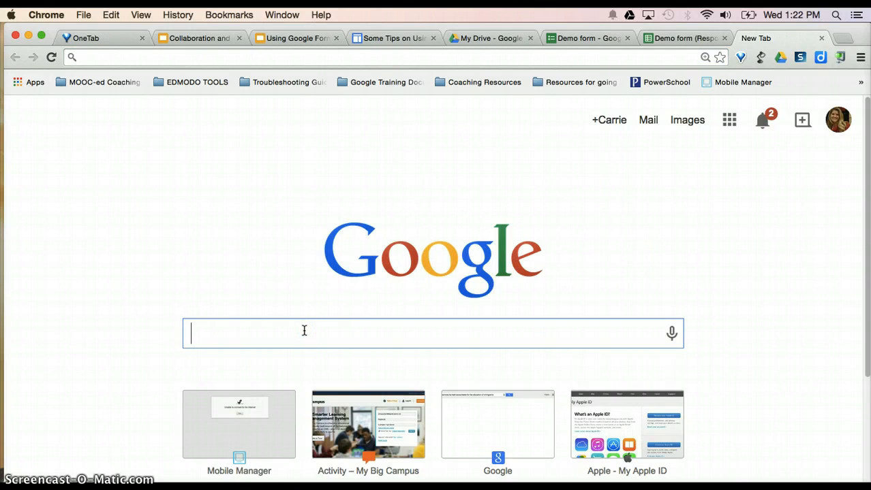
text(flu)
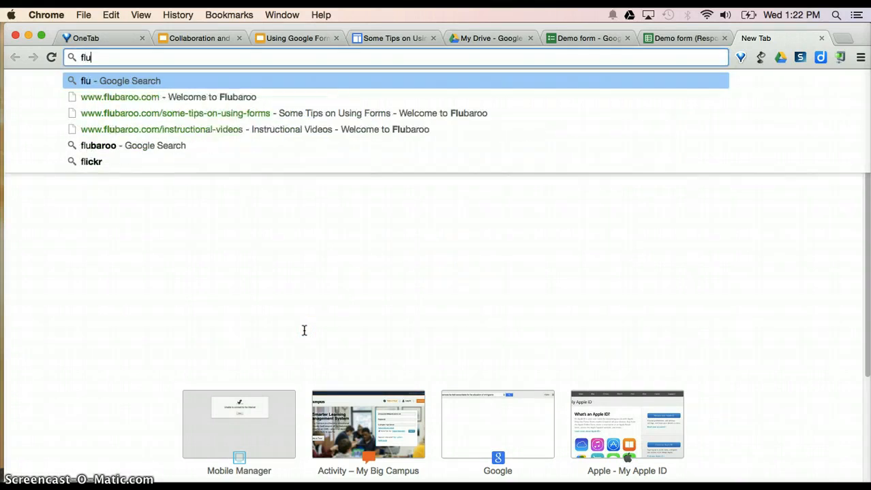
text(baroo)
key(Return)
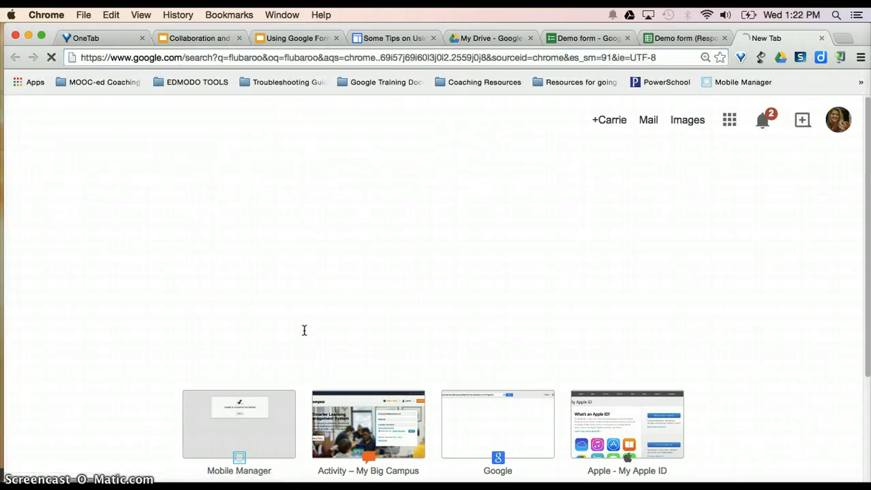